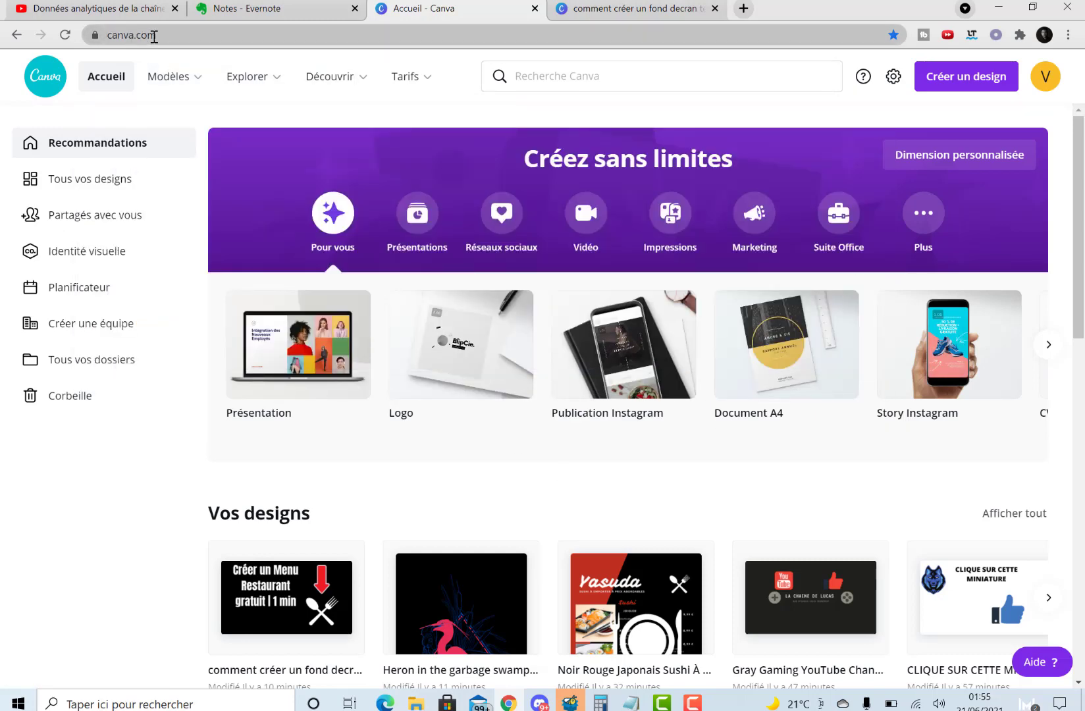
Search for "flyer" and open the templates for the suggested Flyer format.
mouse_move(175, 77)
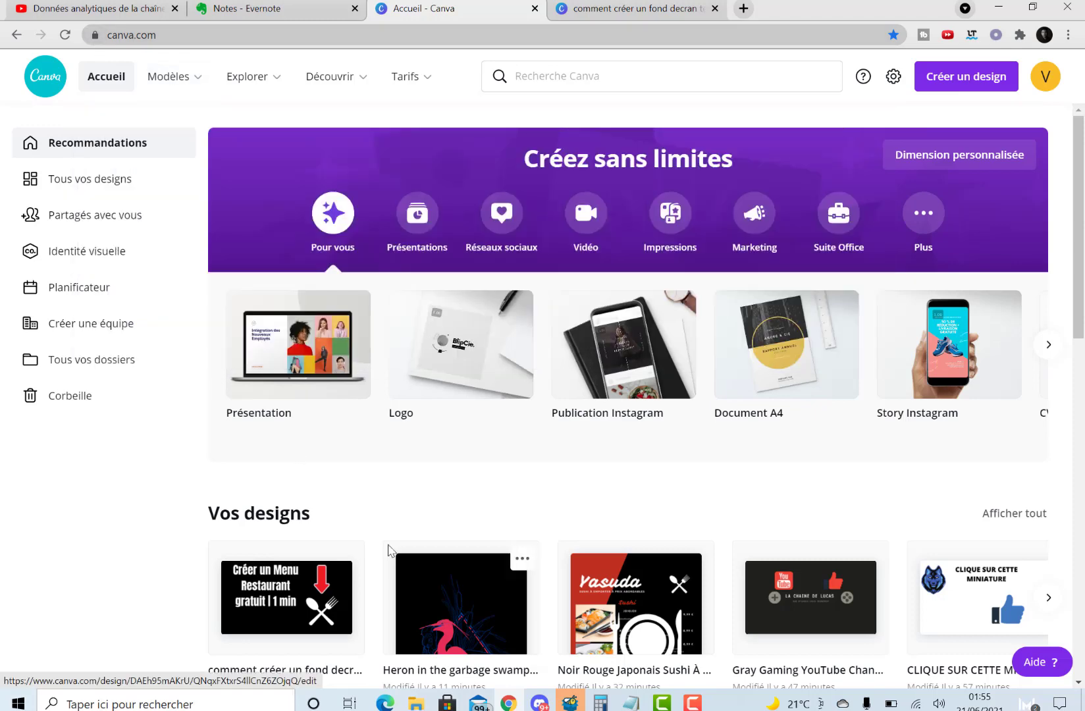
mouse_move(249, 76)
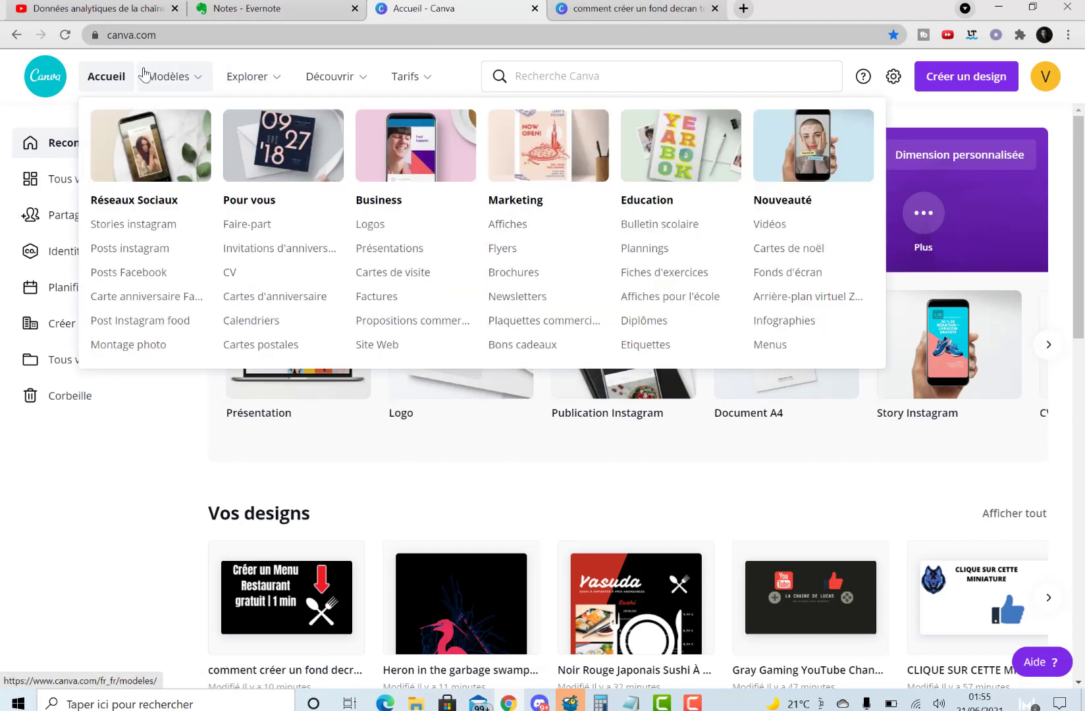
left_click(533, 70)
type("flyer")
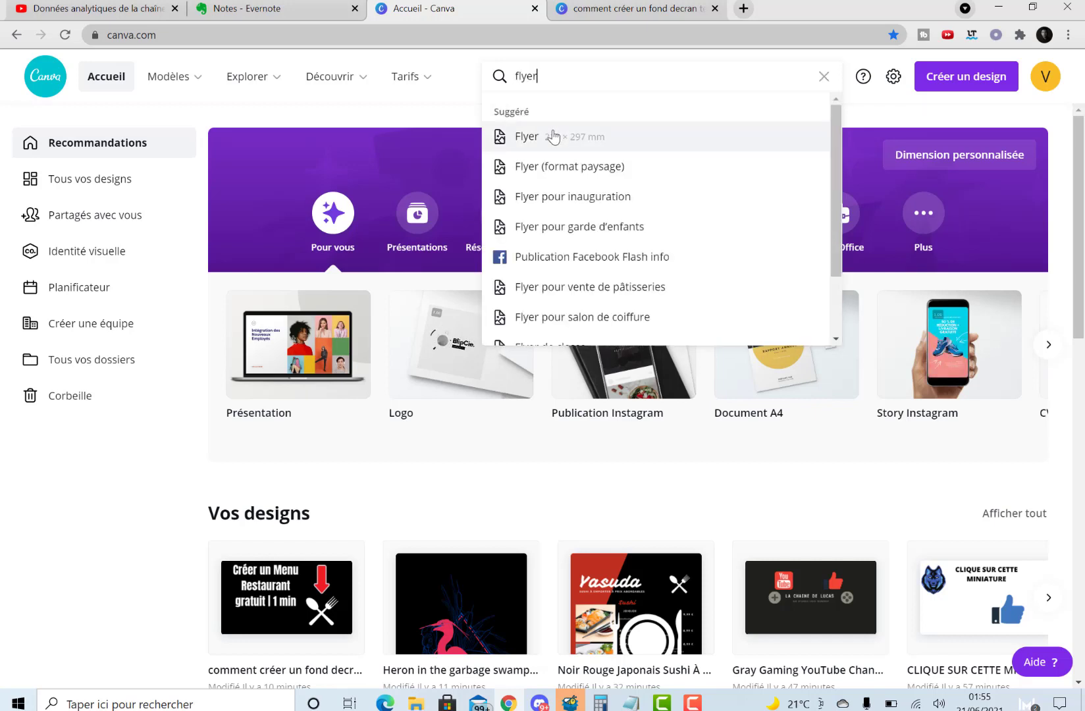
left_click(552, 136)
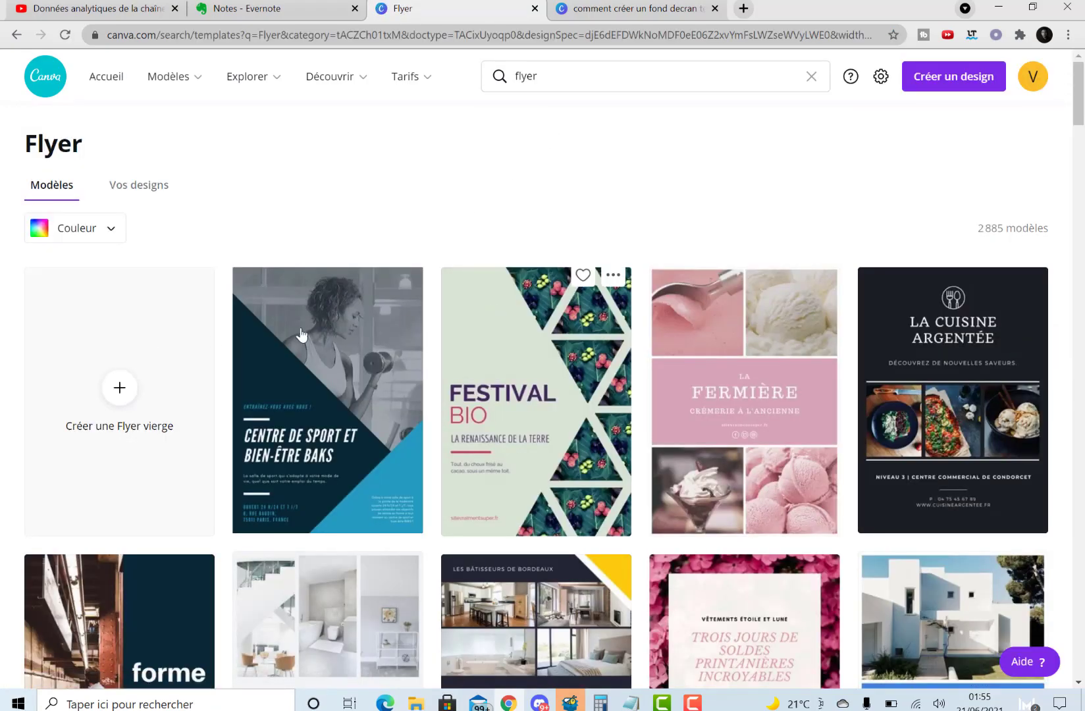
Browse the flyer templates and open the dark restaurant template "La Cuisine Argentée" for editing.
scroll(629, 556, "down", 6)
scroll(629, 556, "down", 9)
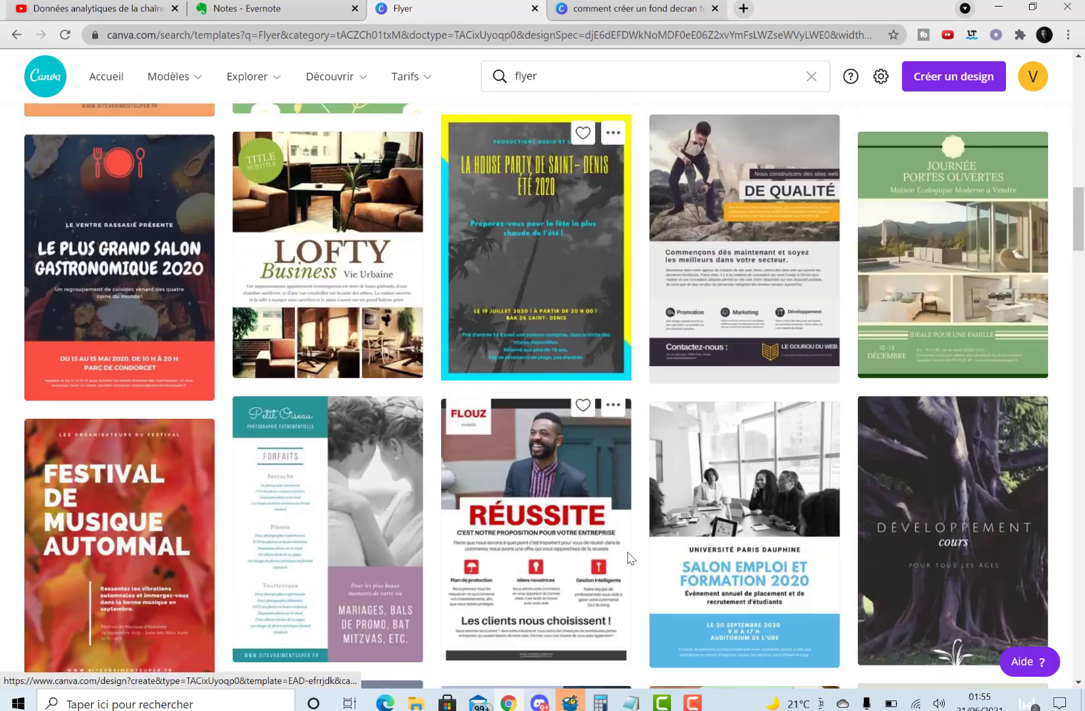
scroll(625, 561, "up", 6)
scroll(82, 332, "up", 8)
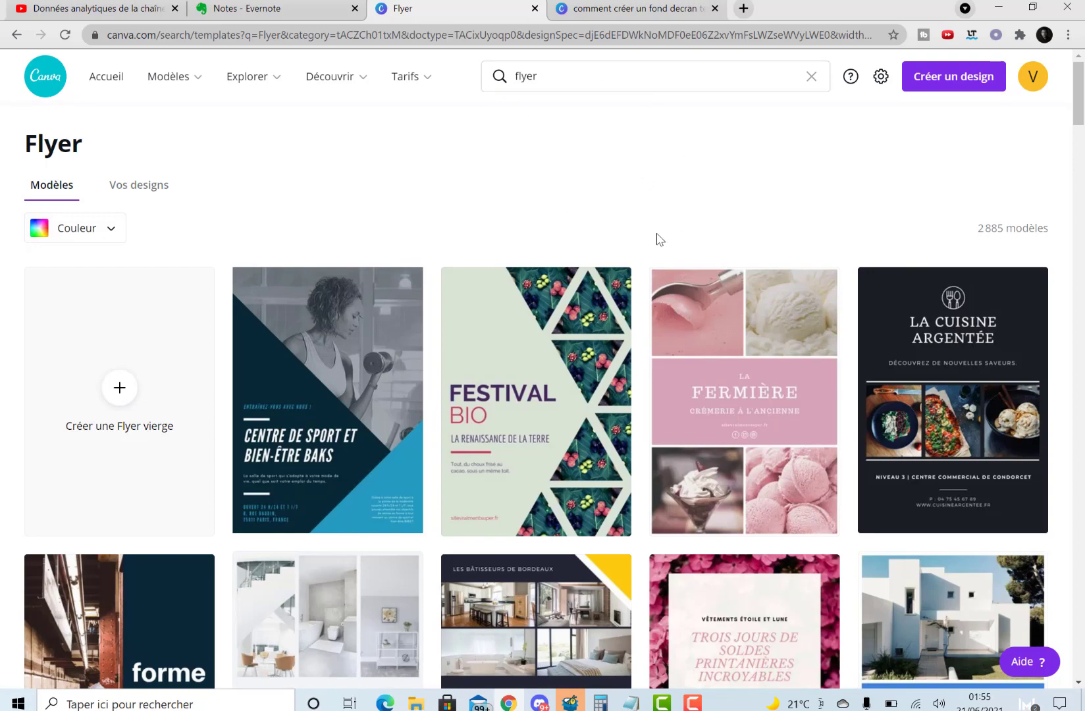
scroll(659, 238, "down", 7)
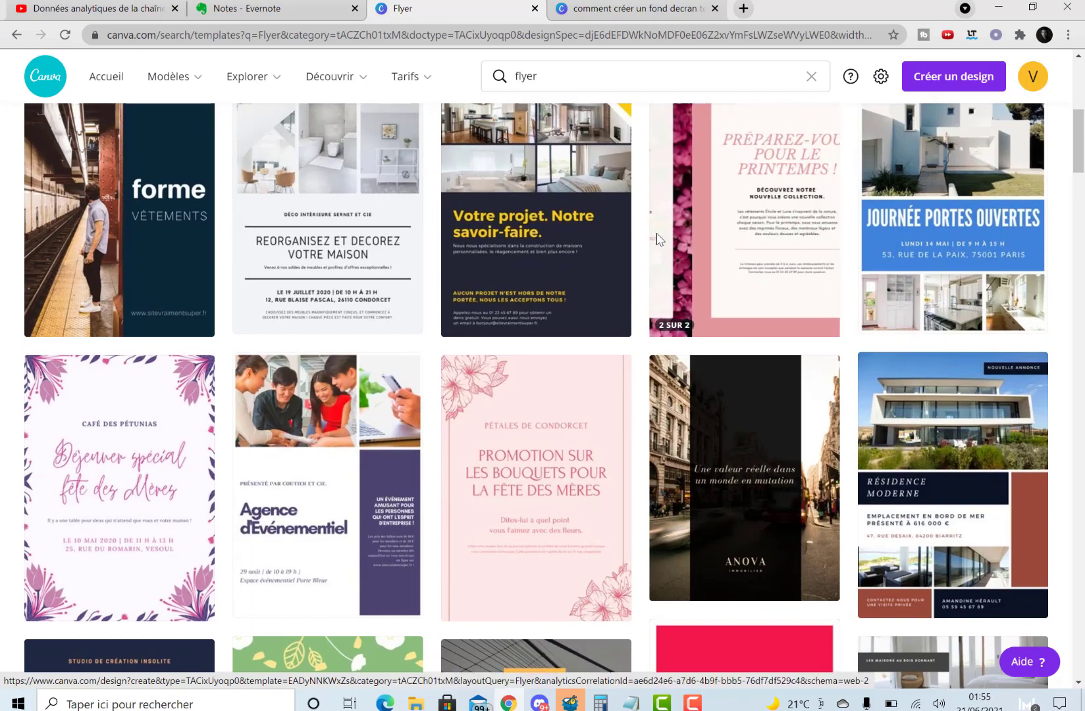
scroll(657, 233, "down", 6)
scroll(657, 233, "up", 13)
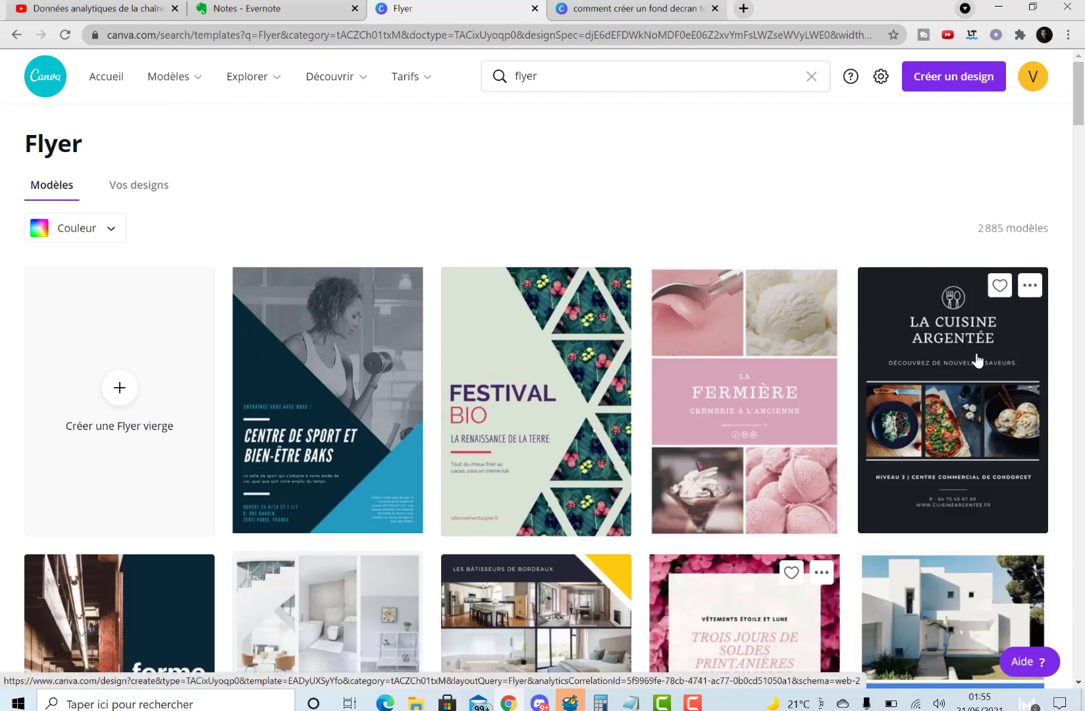
left_click(963, 393)
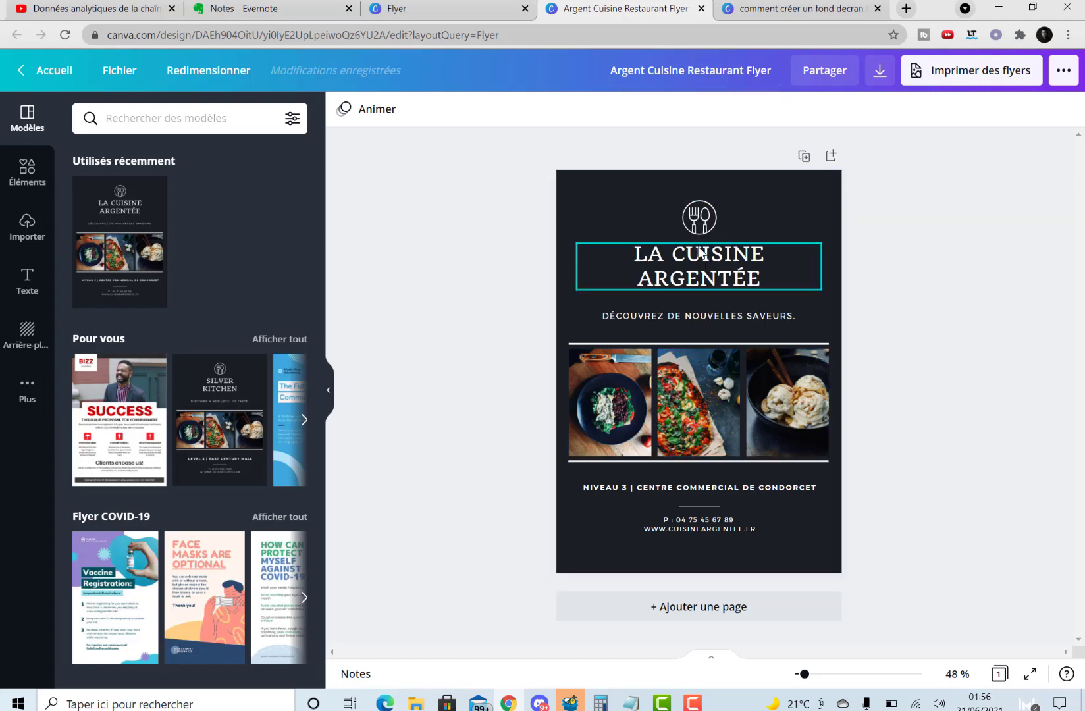
Replace the flyer's title with "DOKDODO" and the tagline beneath it with "SDDDD".
left_click(760, 278)
left_click(760, 278)
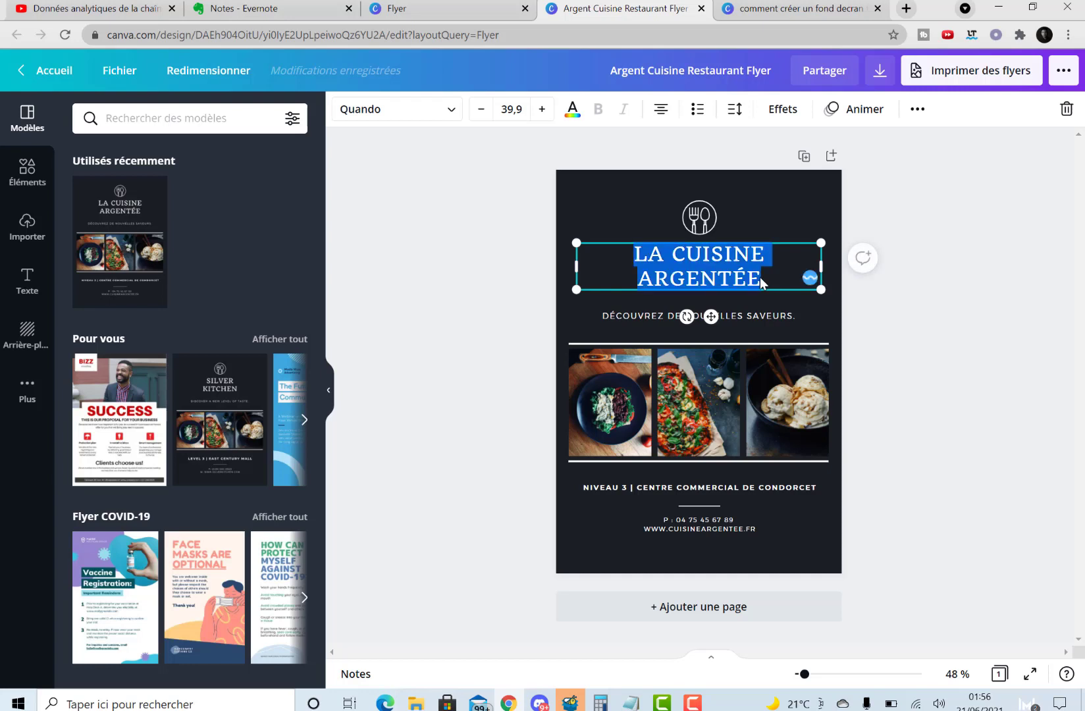
type("DOKDODO")
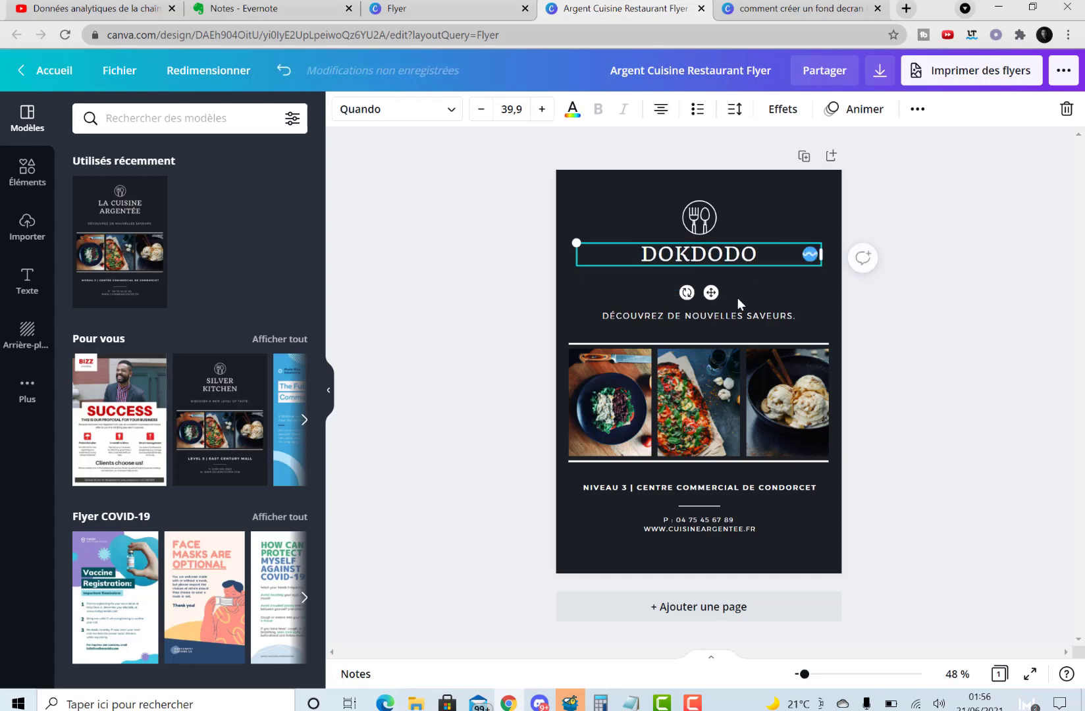
double_click(725, 316)
type("SDDDD")
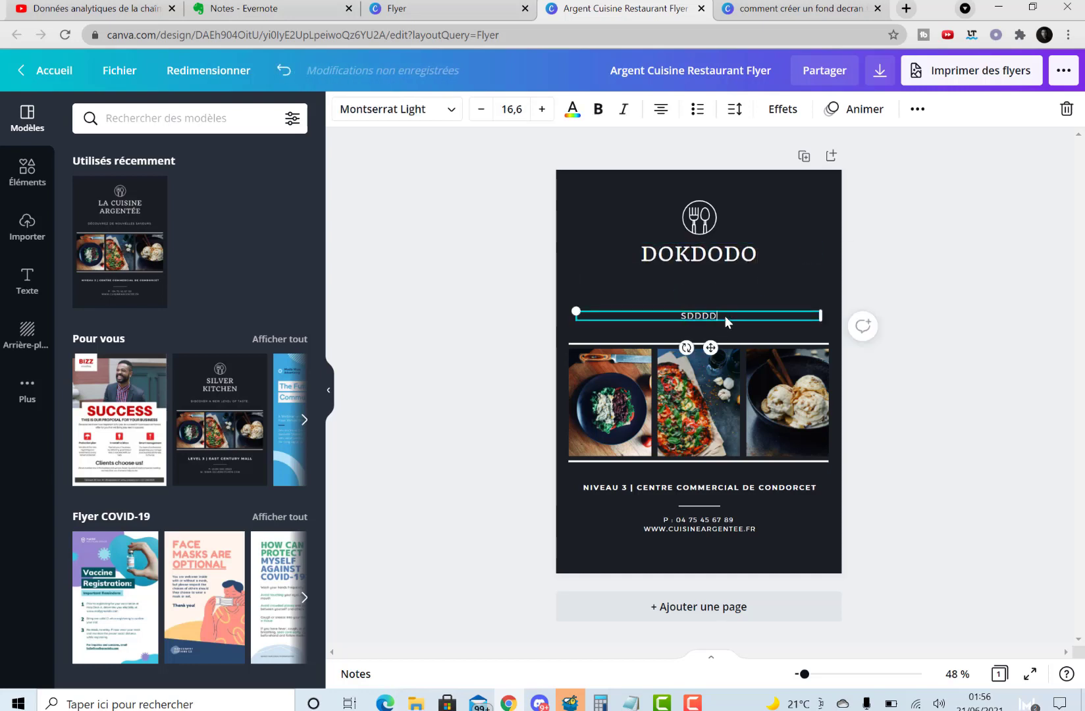
Increase the font size of the "SDDDD" tagline to 22.6 and deselect everything on the flyer.
left_click(436, 113)
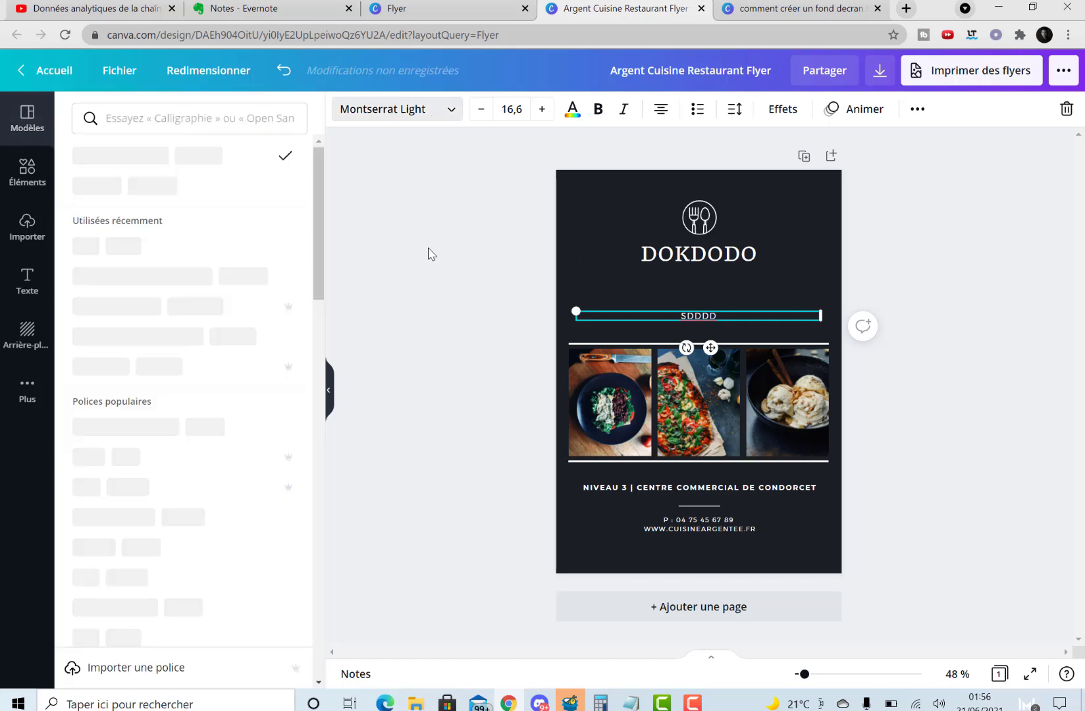
left_click(540, 109)
left_click(541, 109)
left_click(541, 110)
left_click(541, 109)
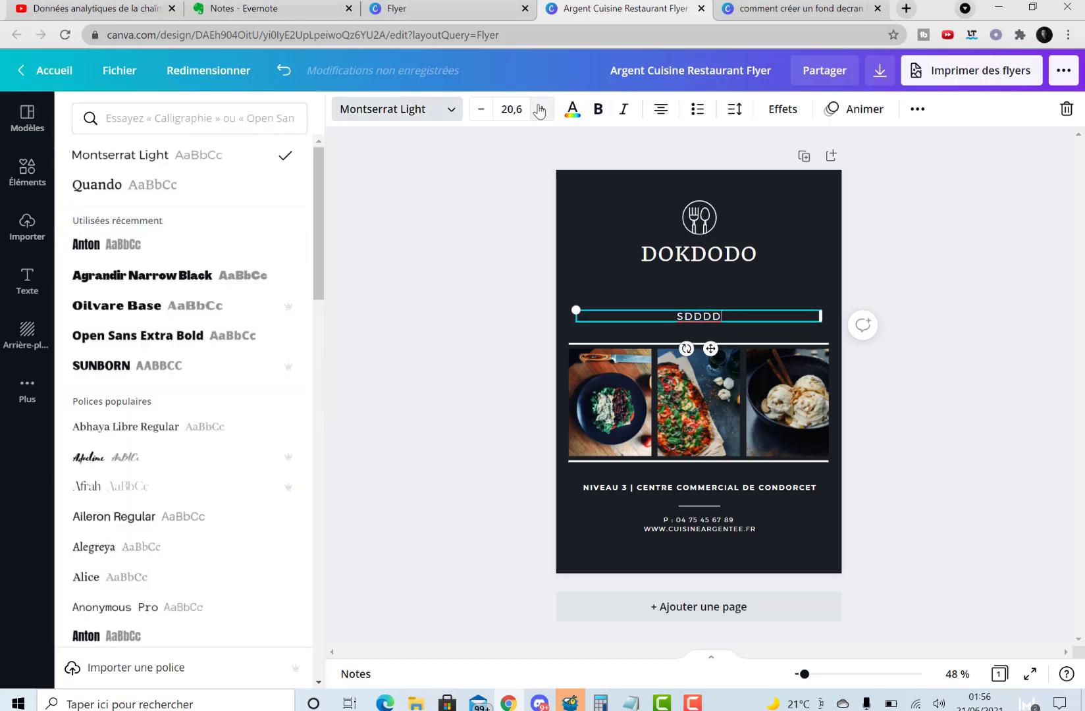
left_click(541, 109)
left_click(542, 109)
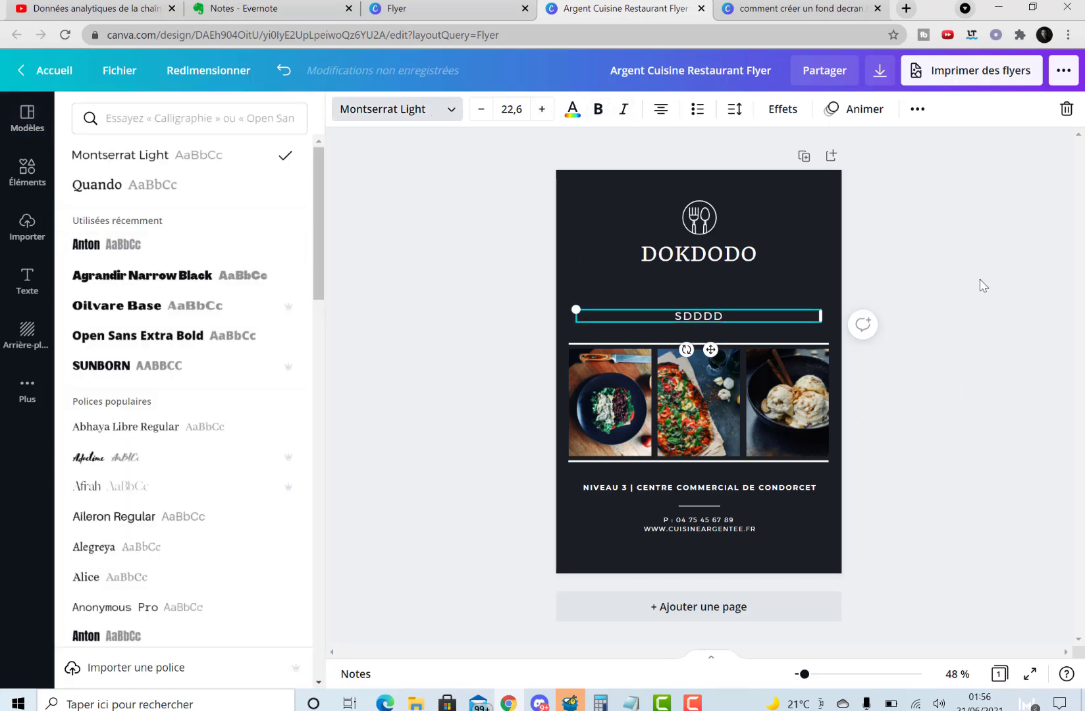
left_click(644, 414)
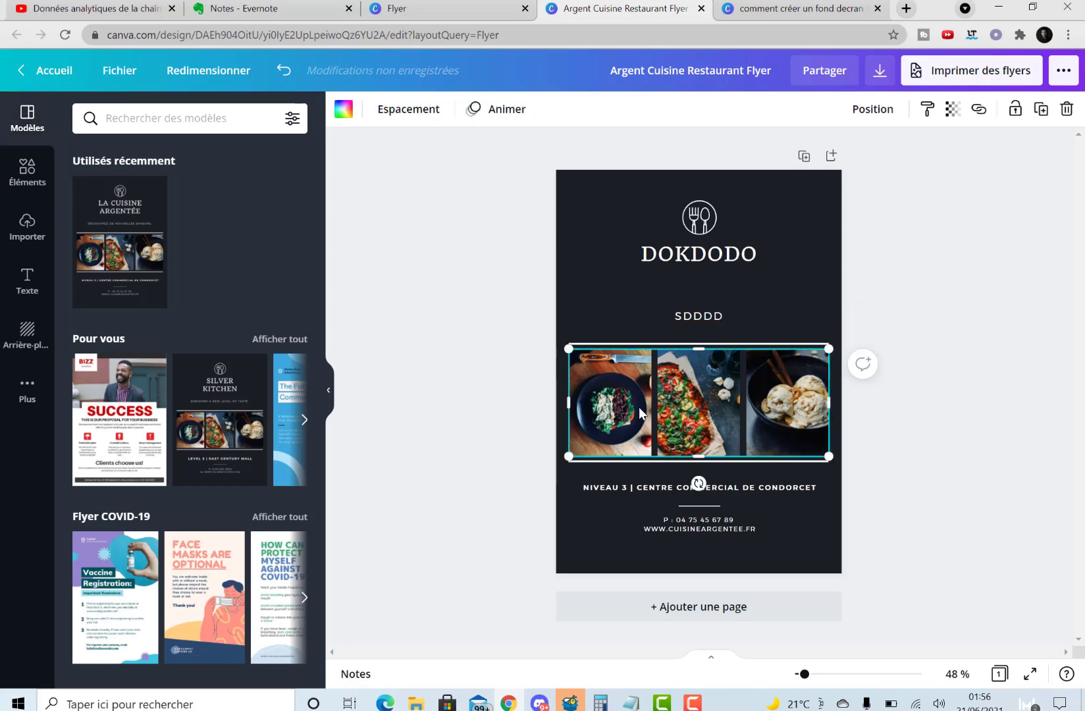
left_click(1026, 364)
Add the recently used blue thumbs-up graphic, place it to the left of the title and shrink it to fit.
left_click(38, 187)
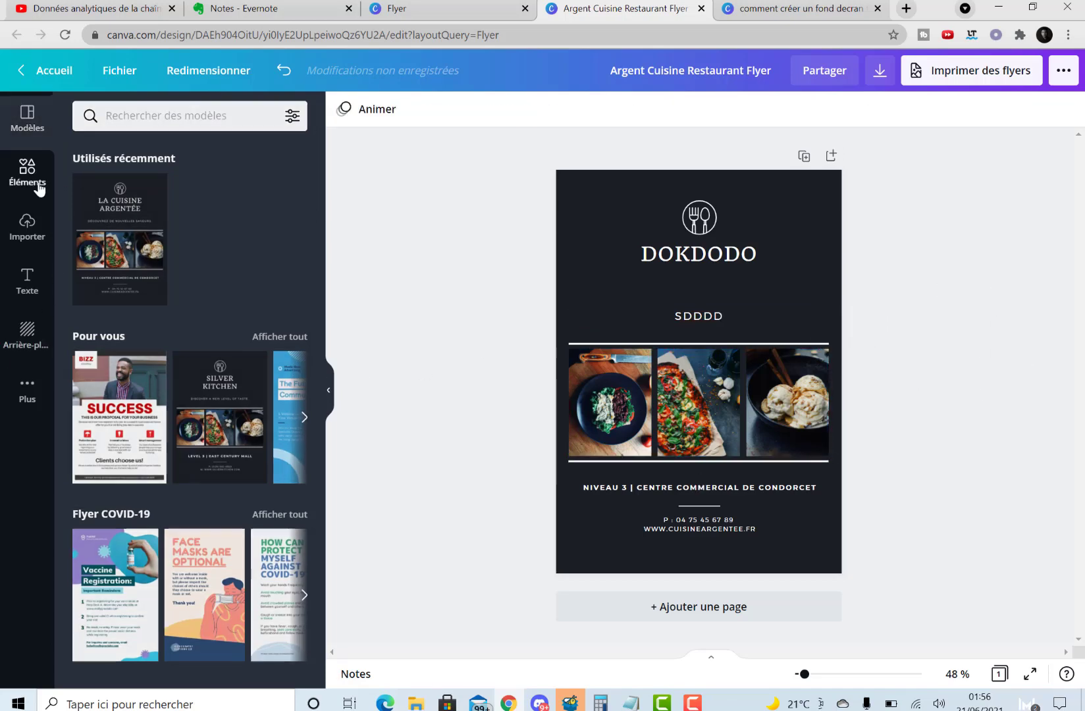
left_click(178, 262)
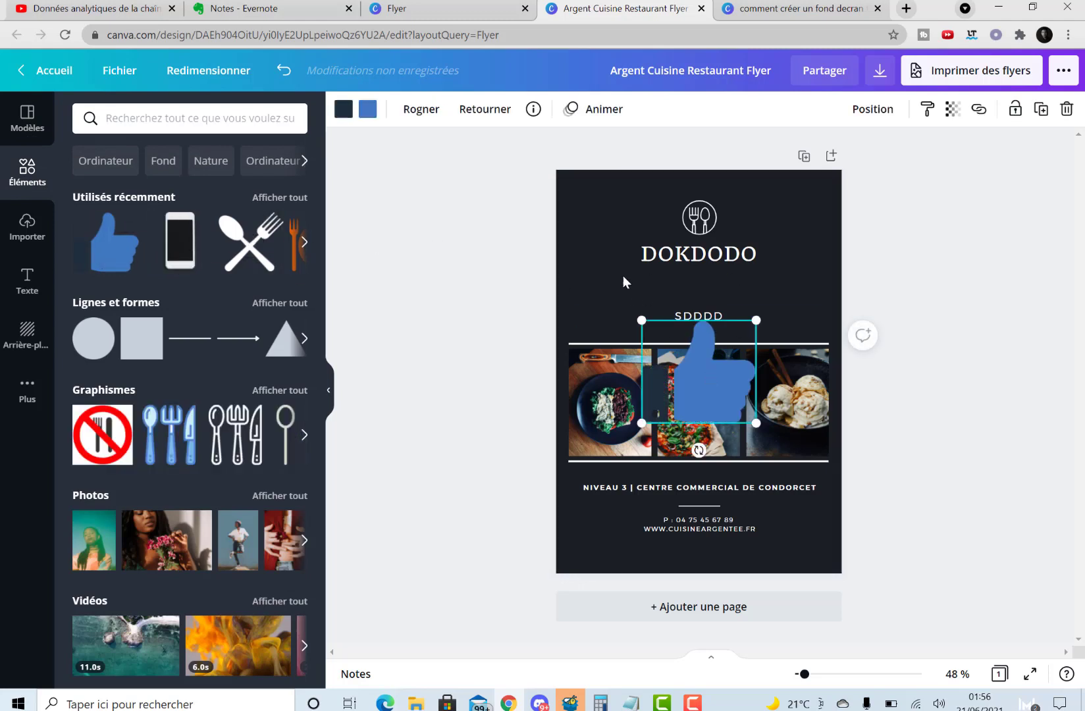
left_click_drag(706, 368, 605, 254)
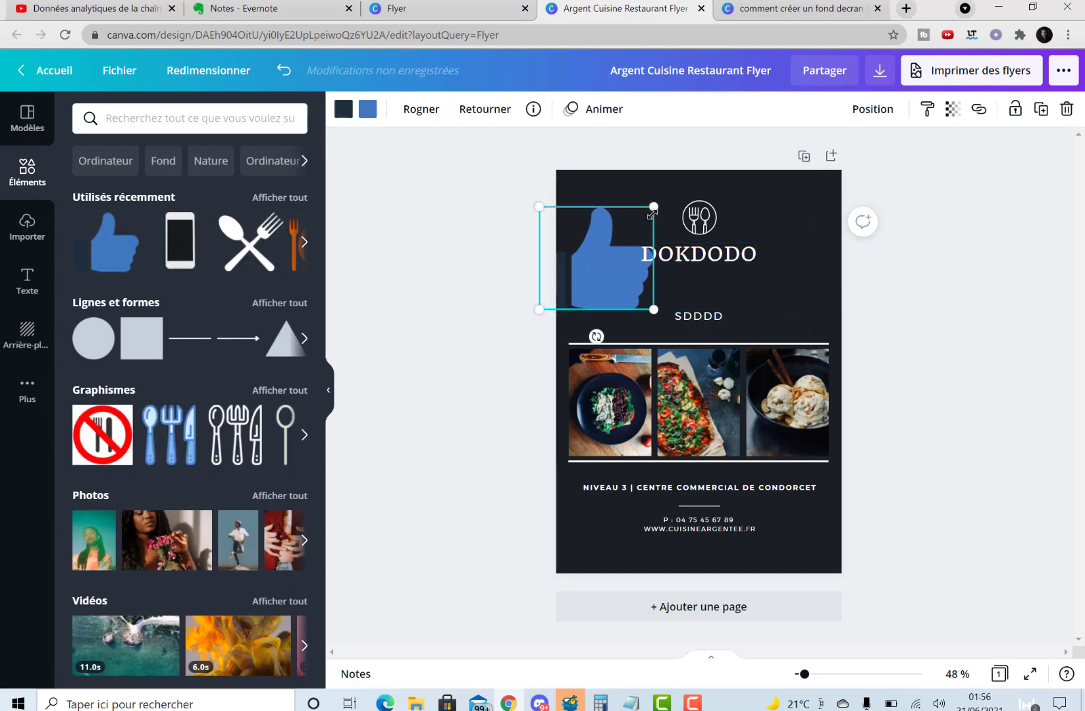
left_click_drag(652, 214, 624, 235)
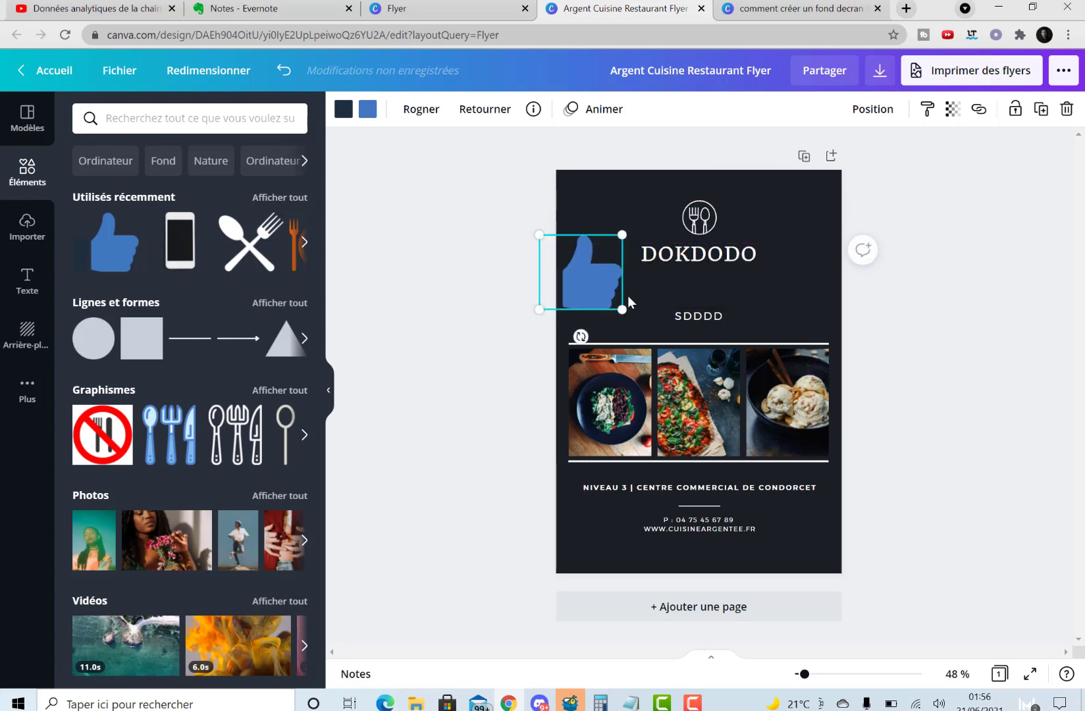
Add the outlined spoon, fork and knife graphic, colour it white and shrink it beside the "SDDDD" tagline.
left_click(235, 435)
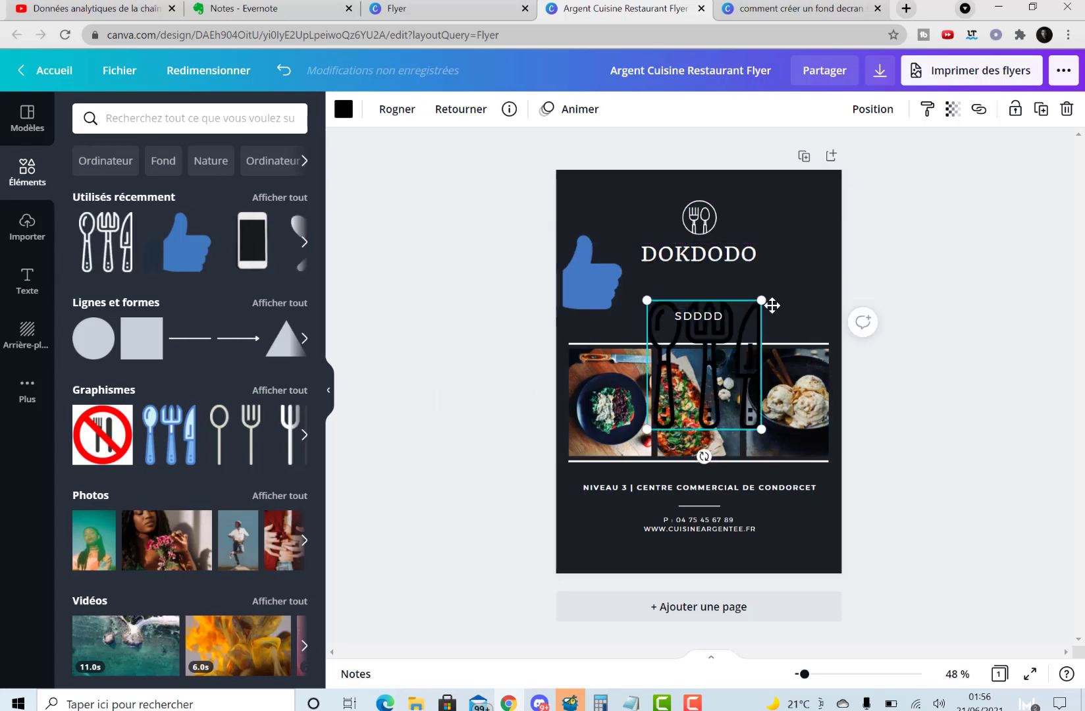
left_click_drag(713, 358, 800, 271)
left_click(343, 109)
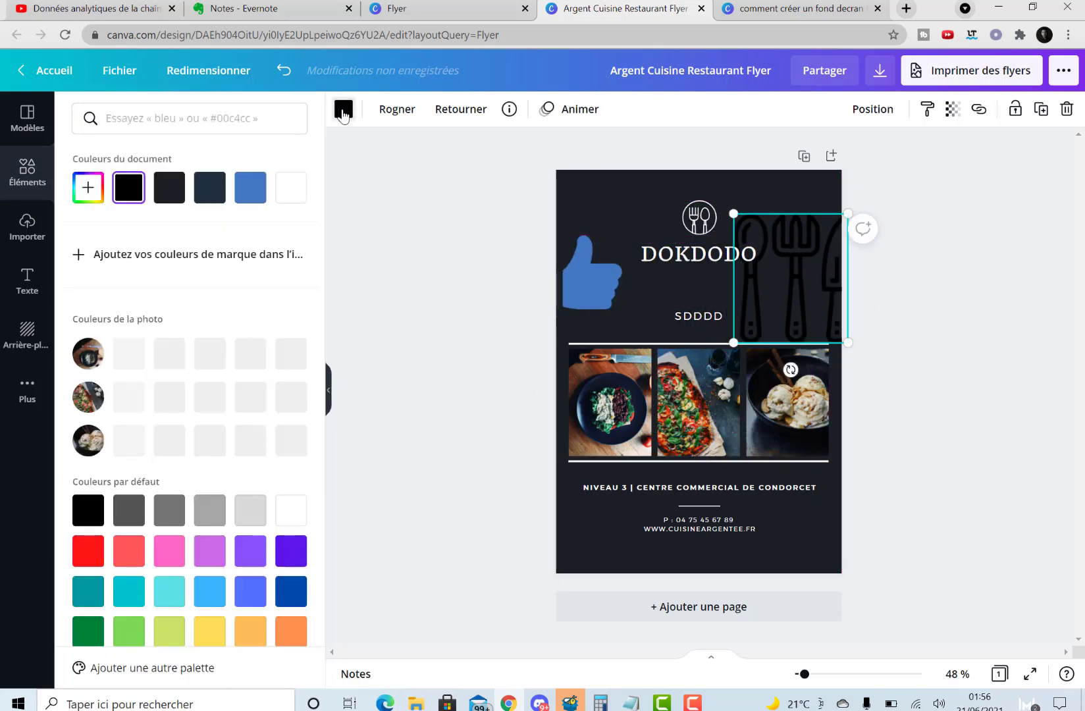
left_click(291, 187)
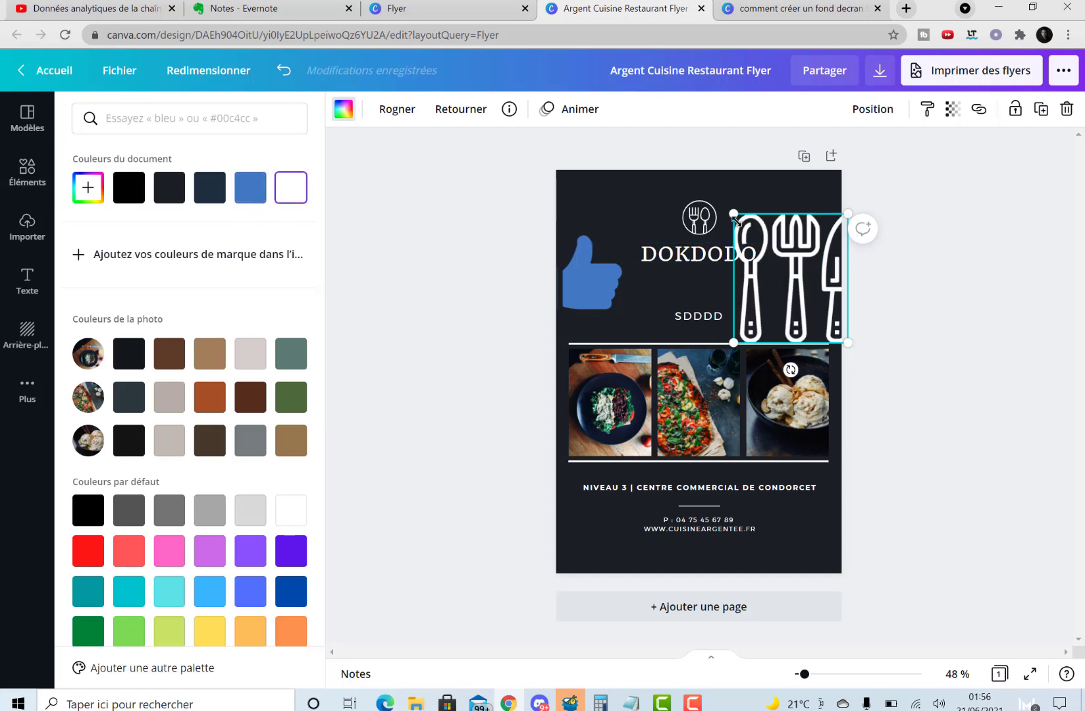
left_click_drag(748, 232, 762, 316)
left_click(920, 303)
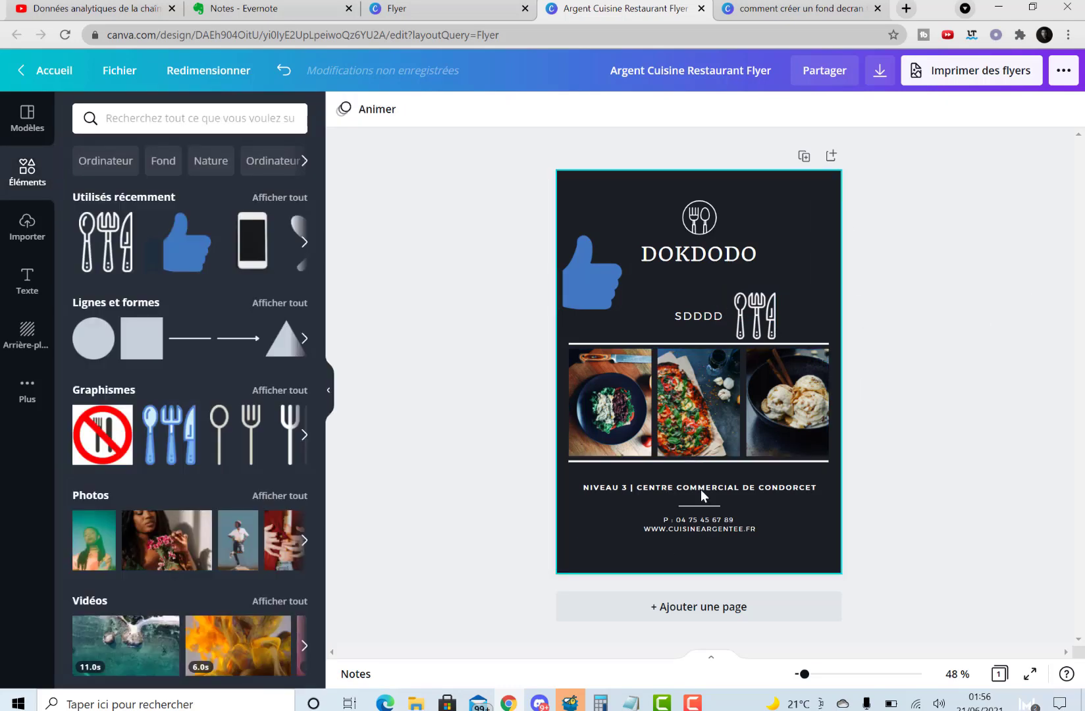
Look through the available text styles, additional apps, elements and flyer templates.
left_click(25, 285)
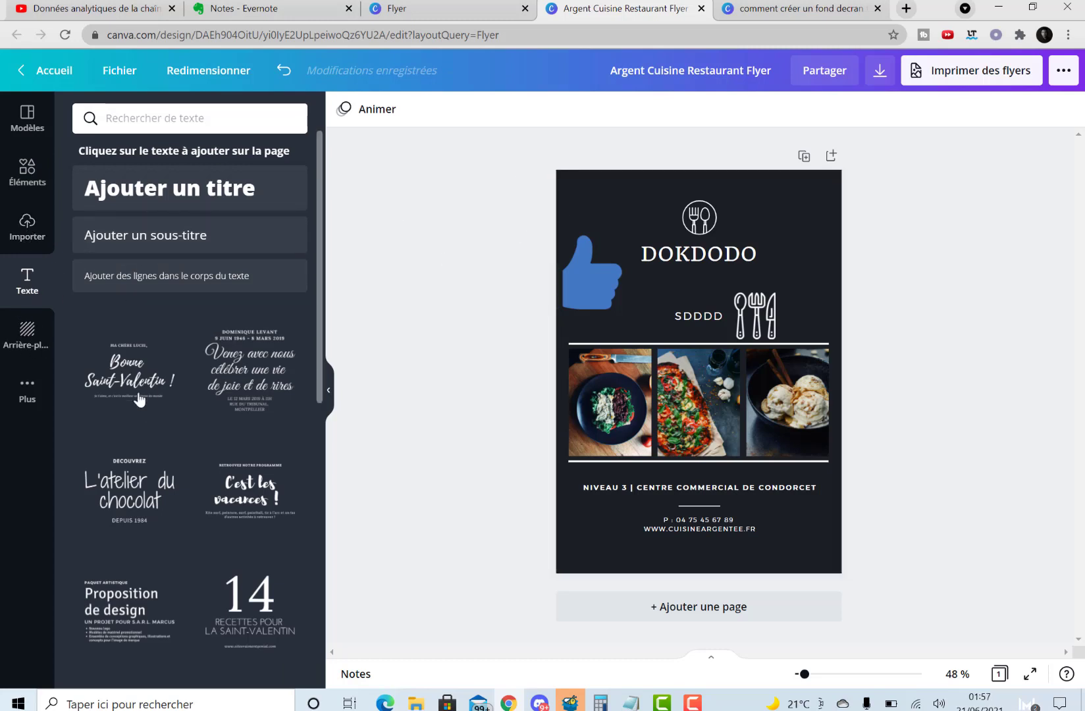
left_click(33, 388)
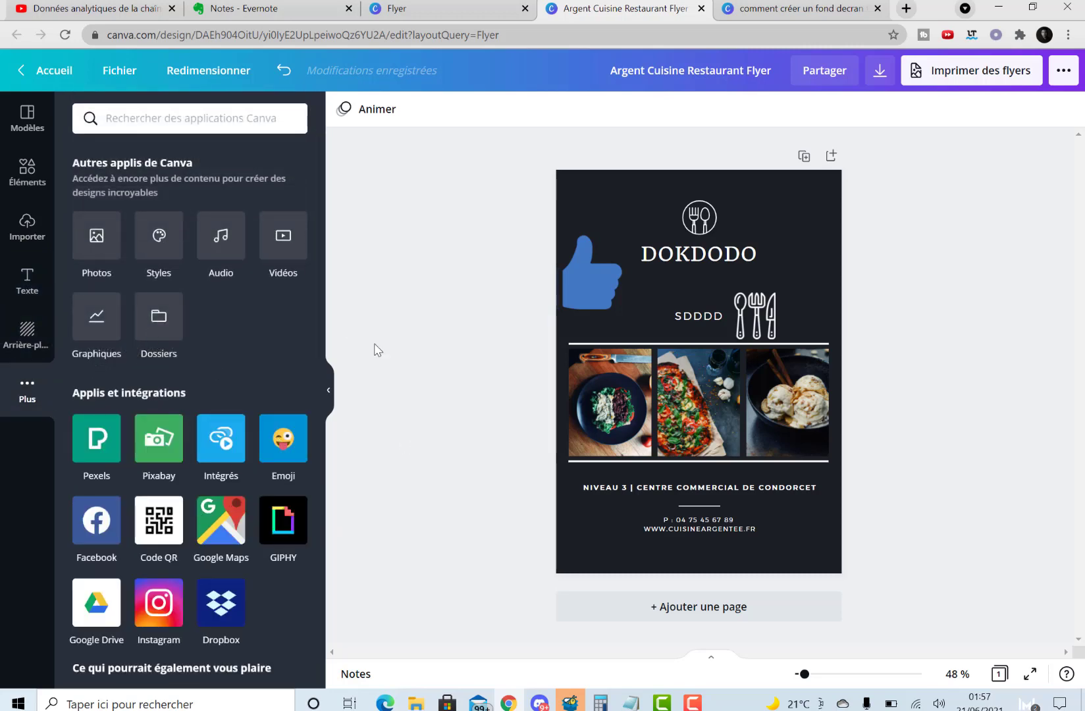
left_click(29, 178)
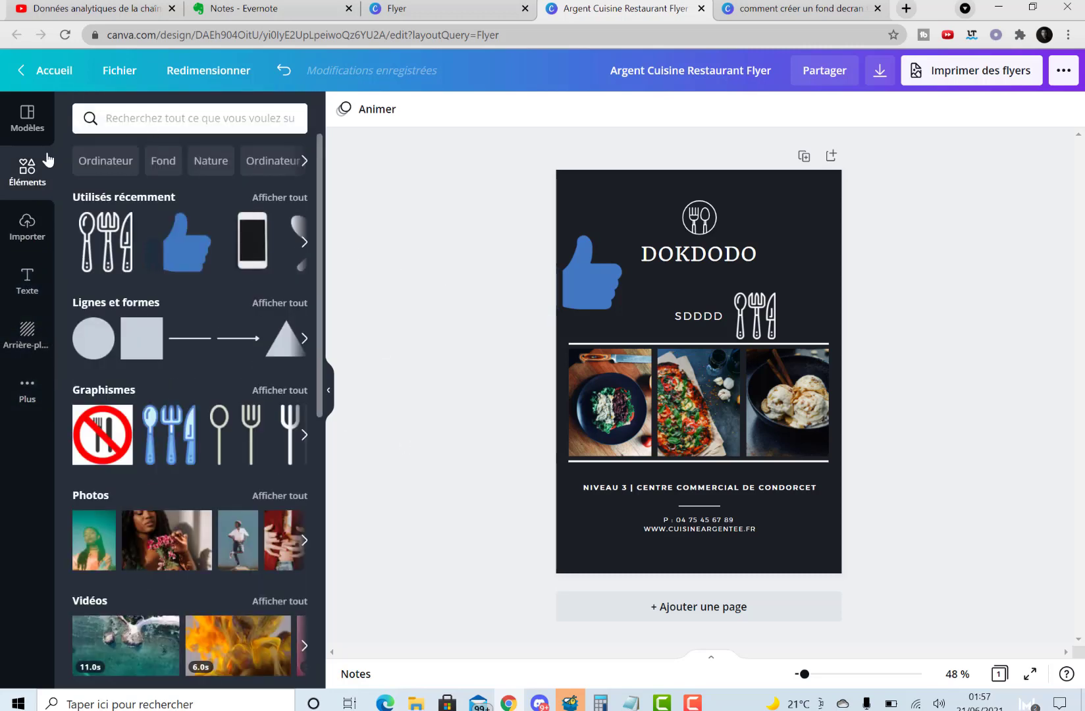
left_click(27, 119)
scroll(183, 403, "down", 20)
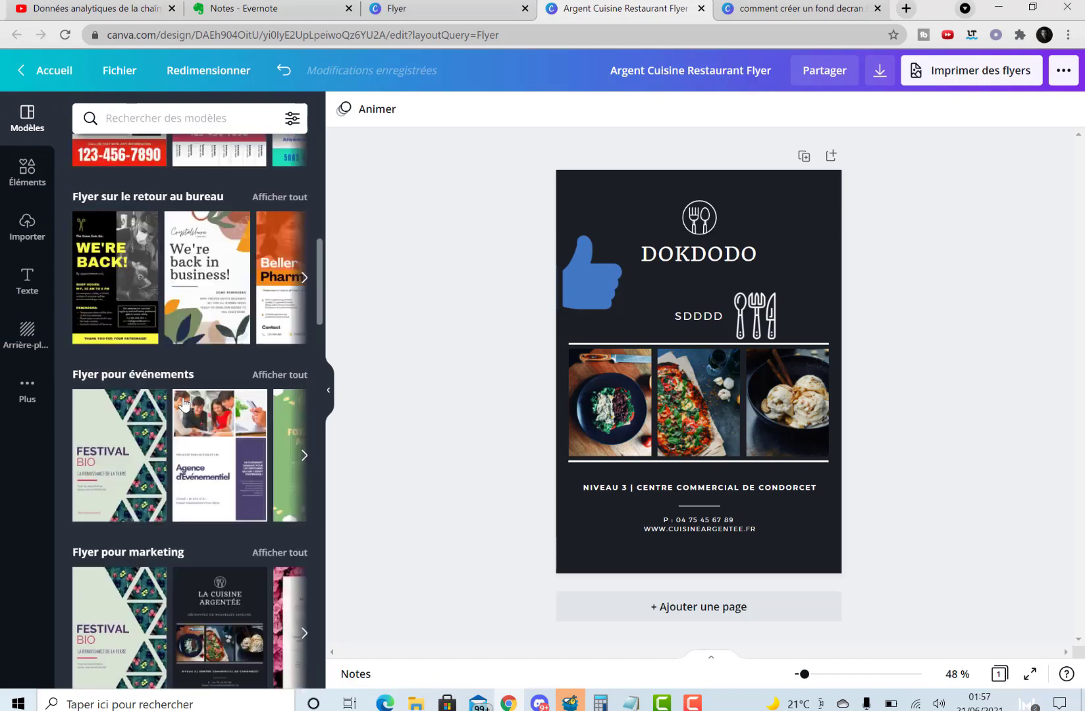
scroll(184, 403, "up", 10)
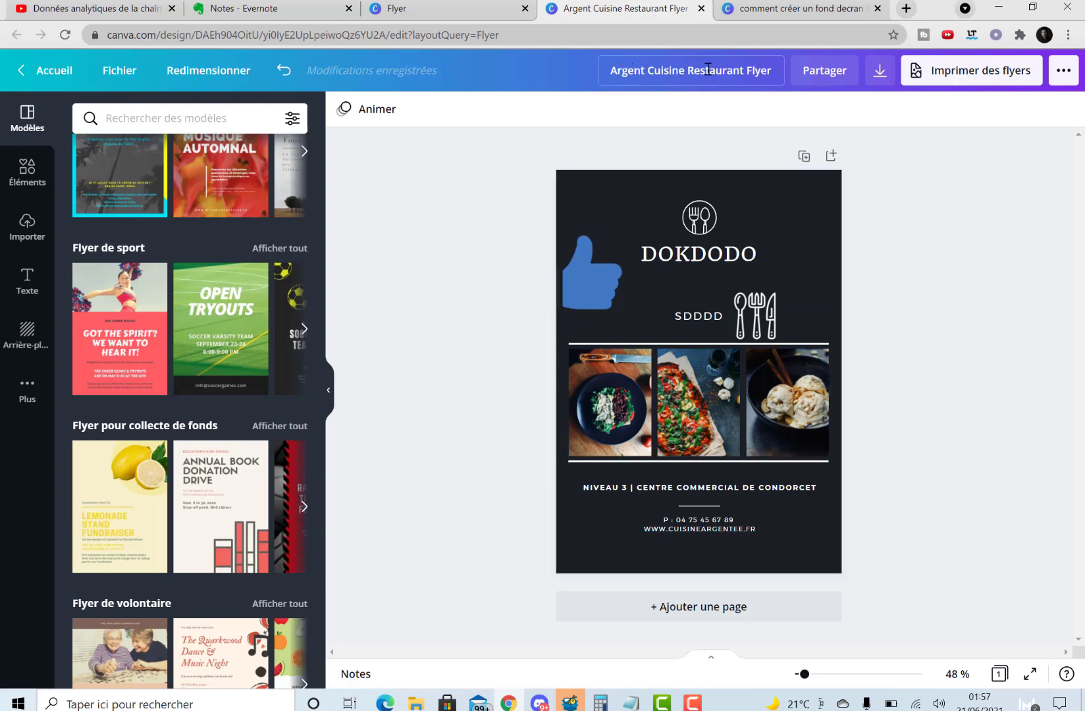
Review the flyer's download file type and its professional print options, and close the print order.
left_click(883, 72)
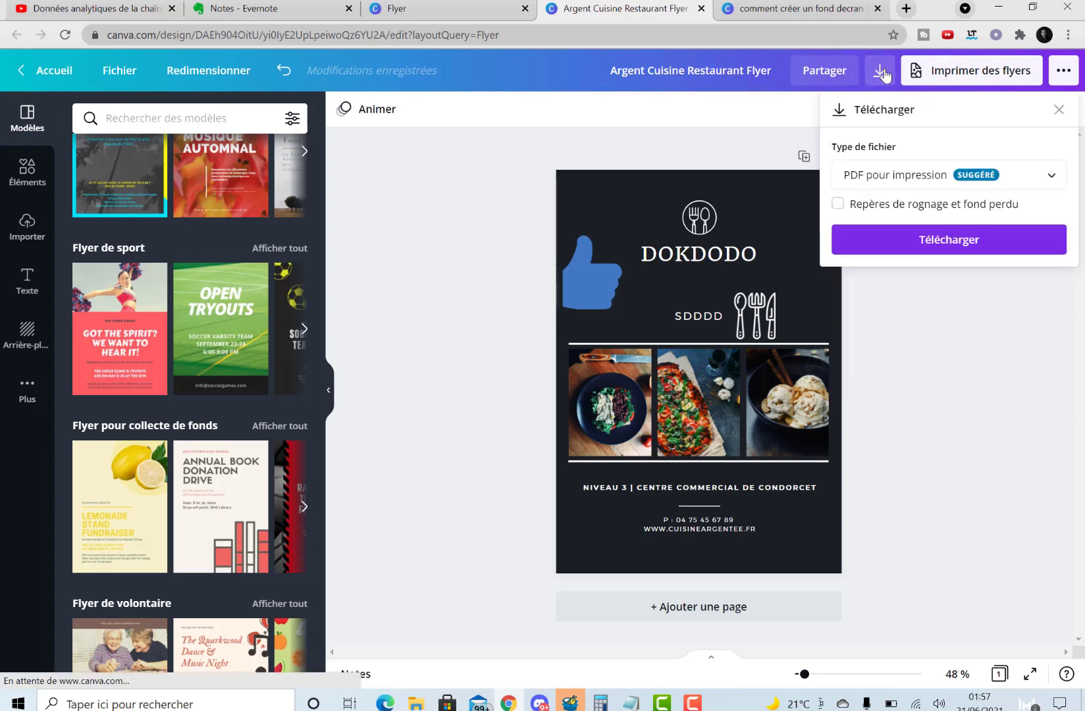
left_click(960, 77)
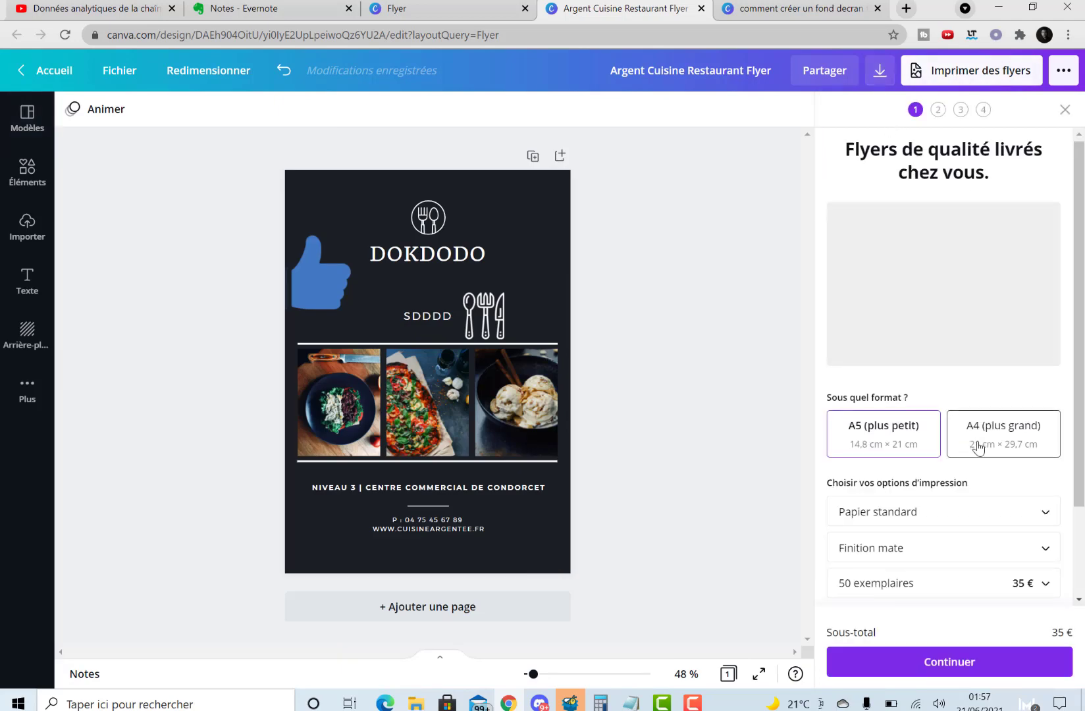
scroll(982, 440, "down", 2)
scroll(943, 519, "up", 2)
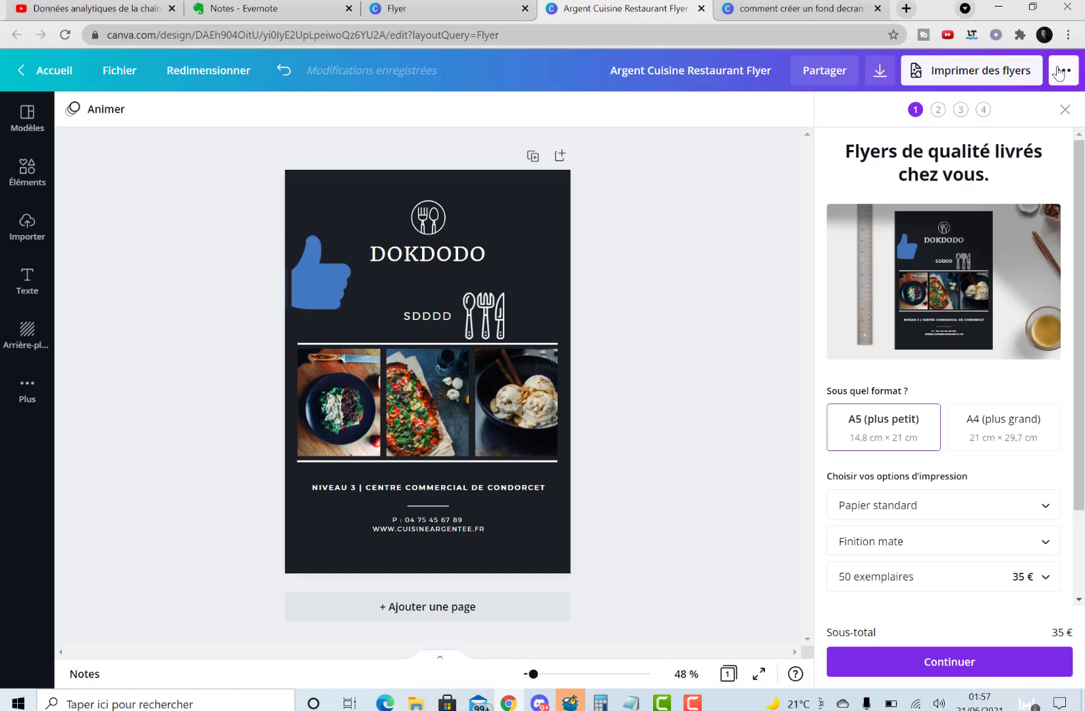
left_click(1063, 110)
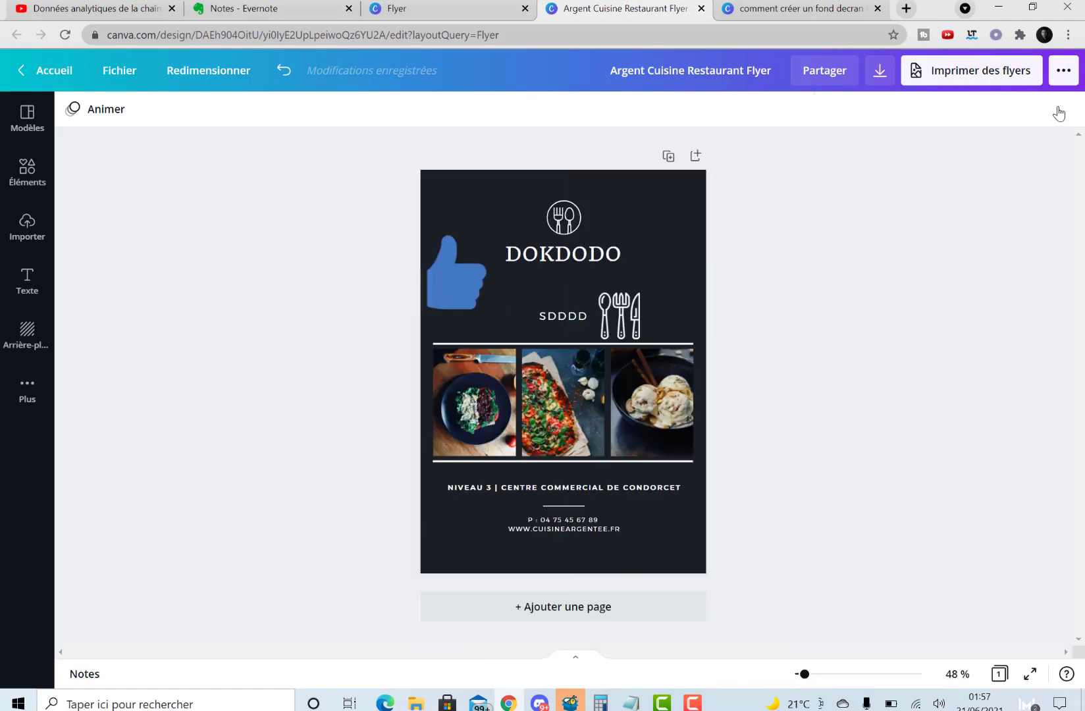
Configure an A5 flyer print order with Papier Premium, Finition glacée and 100 exemplaires, and close the order without continuing.
left_click(878, 75)
left_click(801, 154)
left_click(993, 67)
scroll(968, 352, "down", 3)
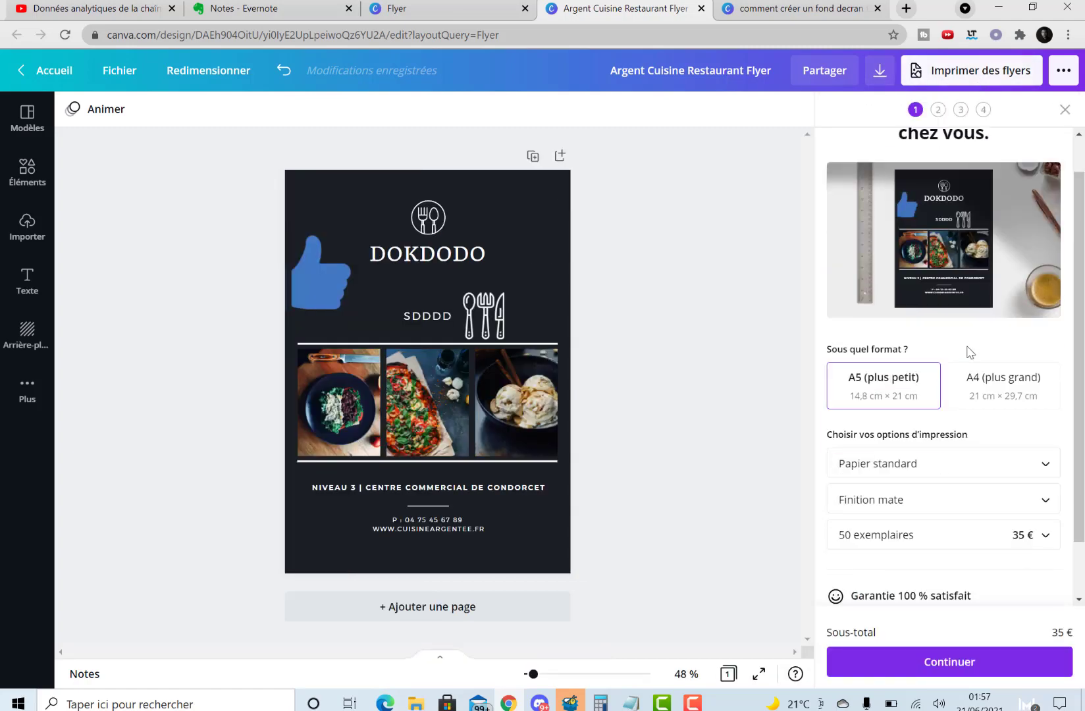
left_click(943, 394)
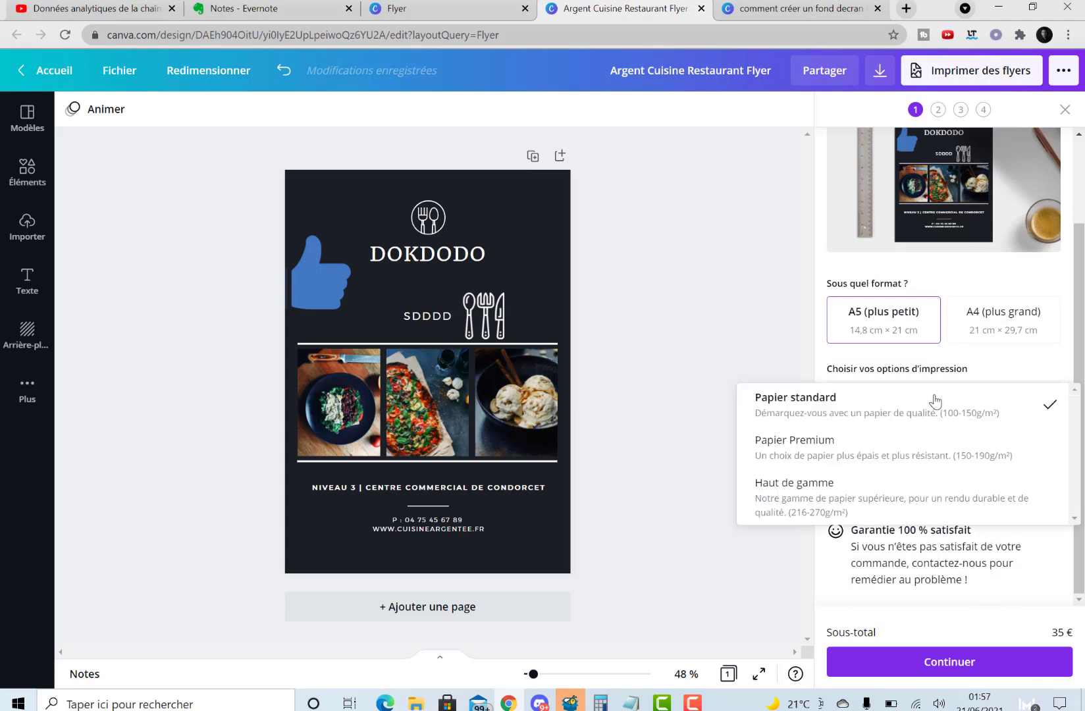
left_click(890, 441)
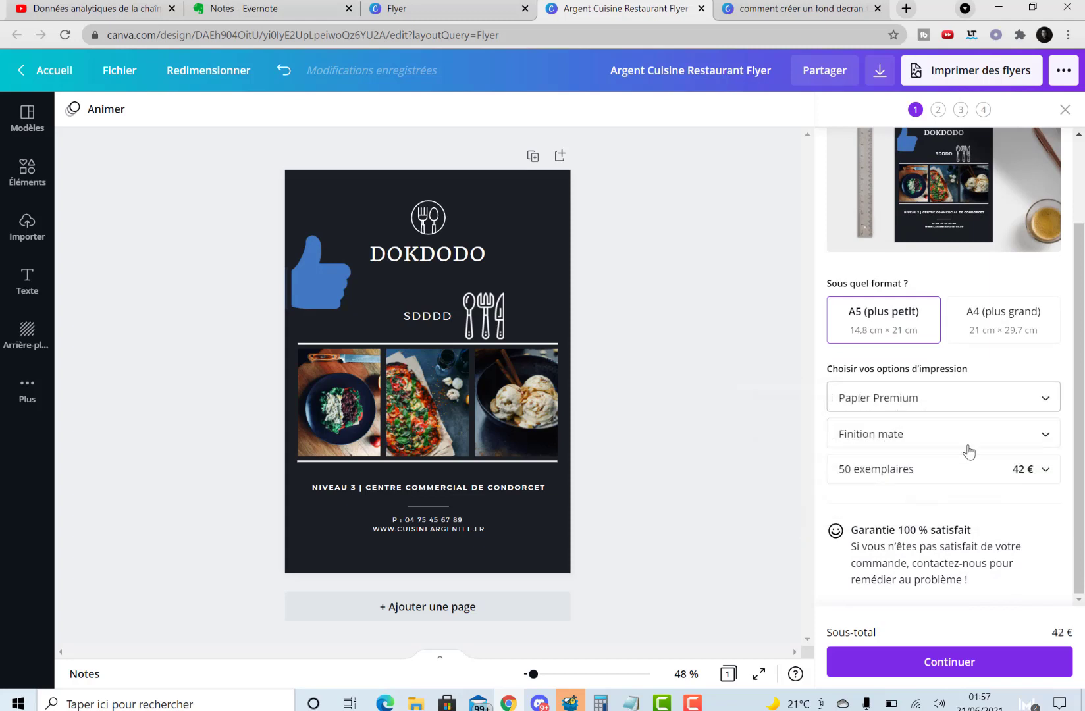
left_click(965, 444)
left_click(906, 498)
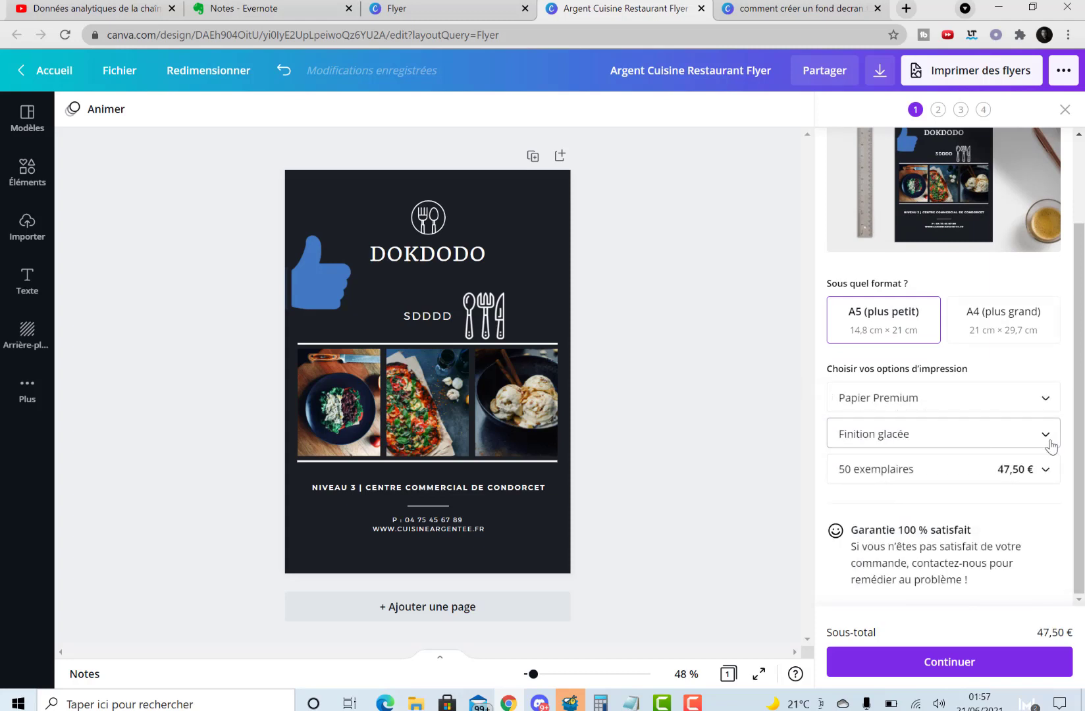
left_click(999, 479)
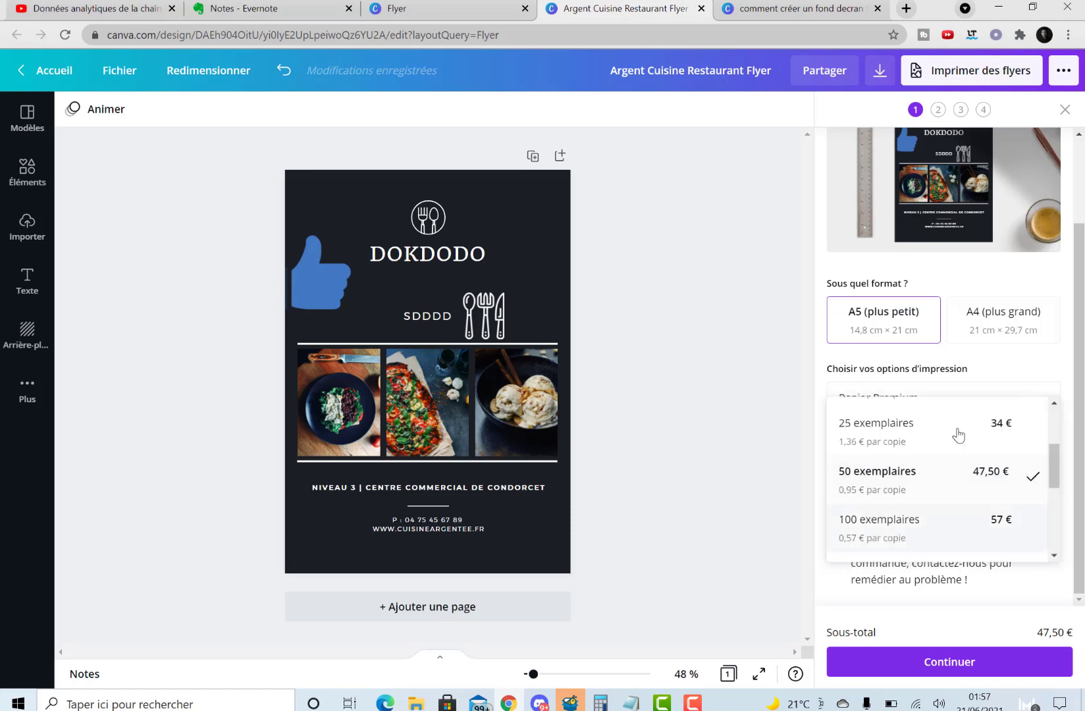
left_click(942, 527)
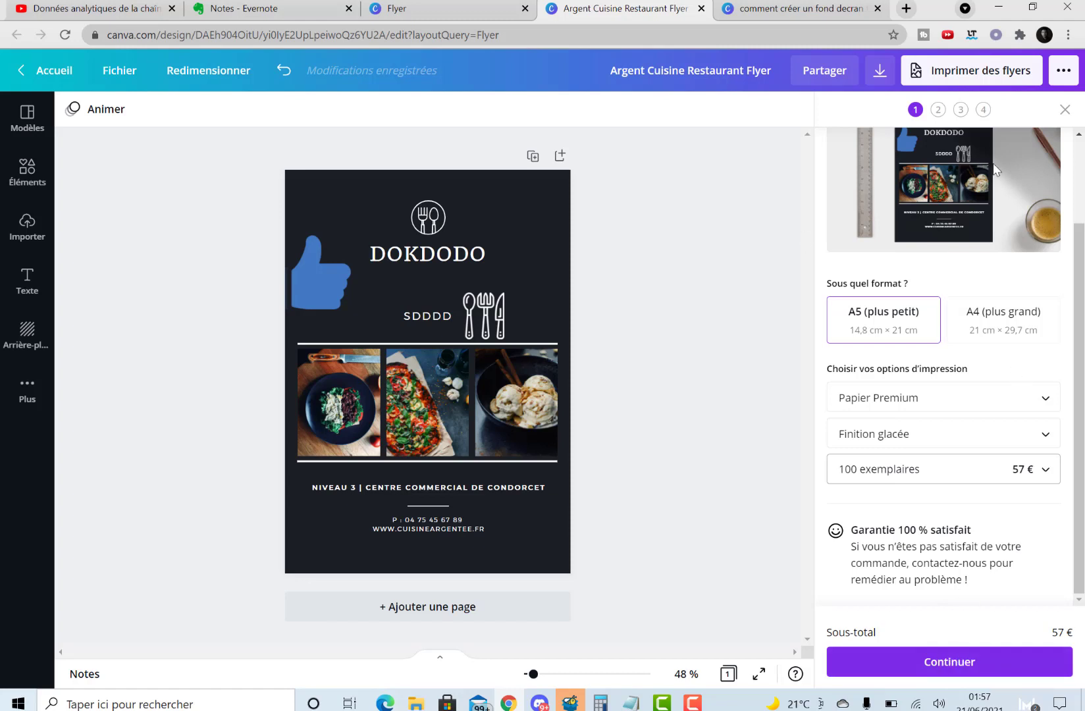
left_click(1065, 110)
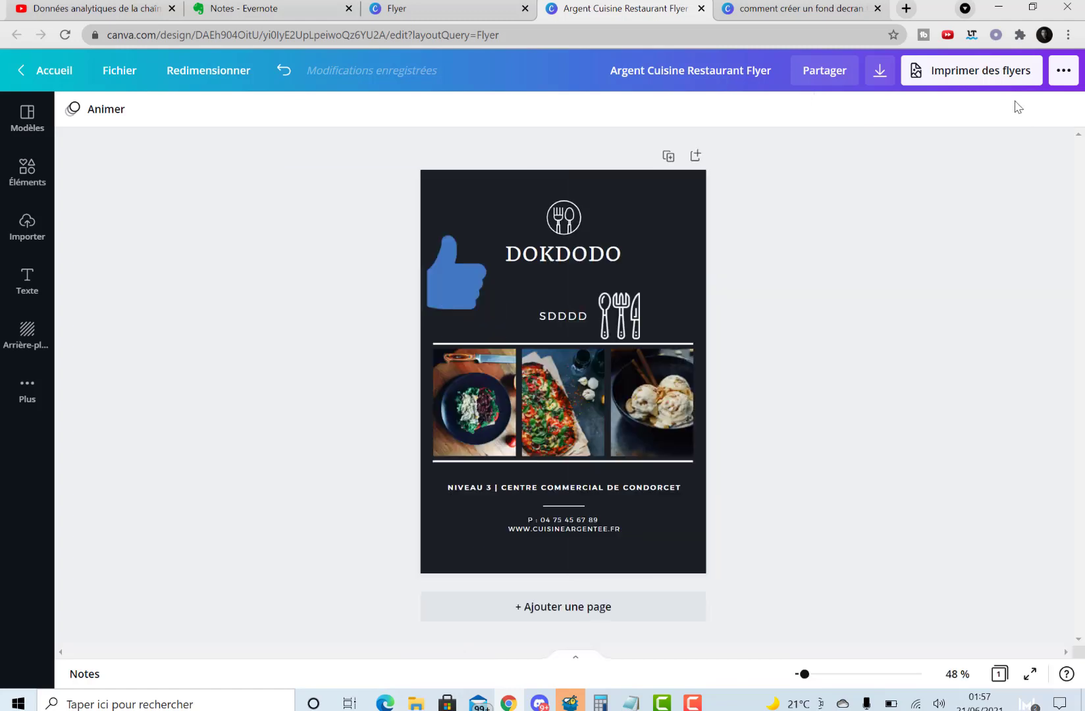
Set the flyer's download file type to JPG and try adjusting the image size multiplier.
left_click(880, 71)
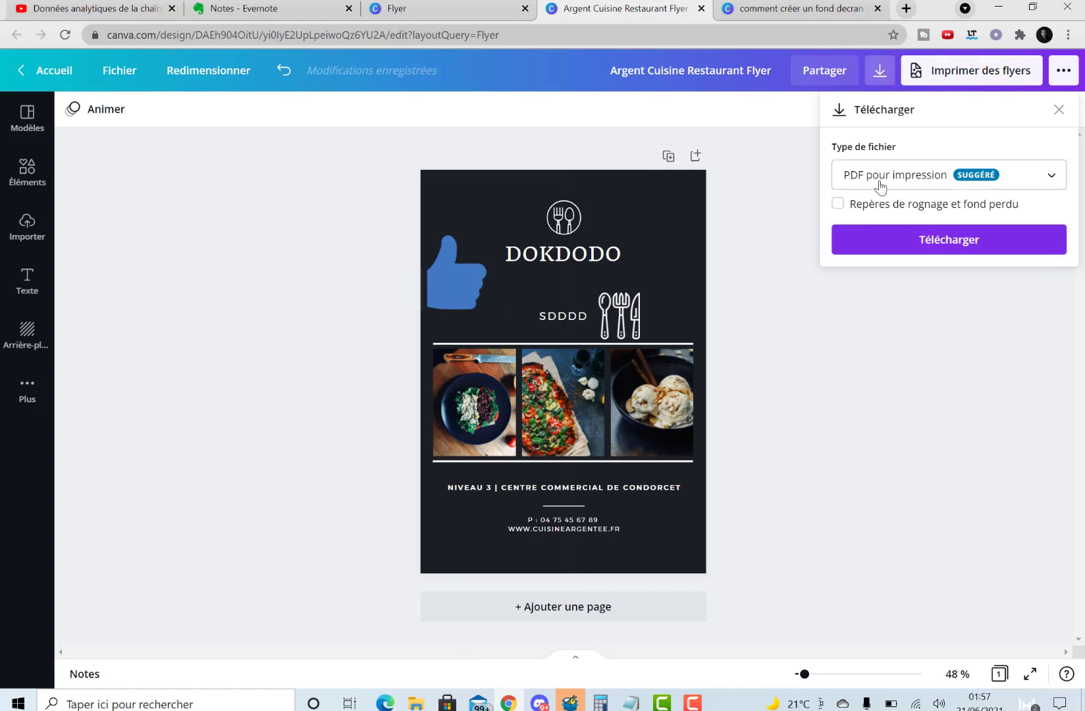
left_click(921, 179)
left_click(920, 82)
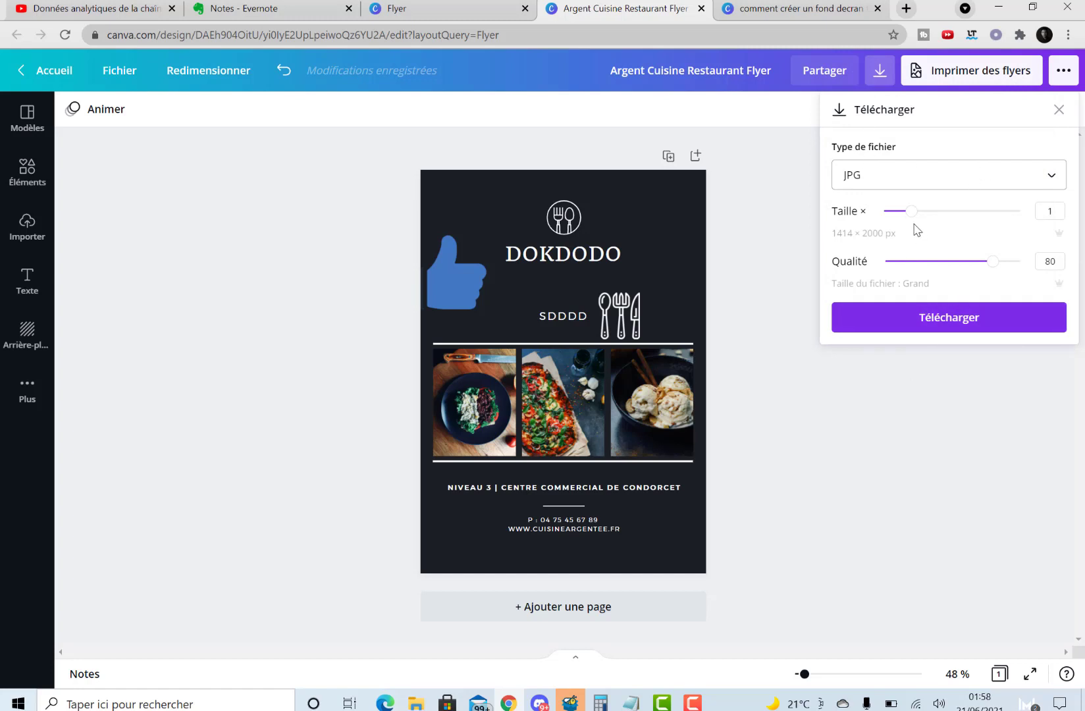
mouse_move(910, 212)
left_mouse_down()
mouse_move(949, 211)
mouse_move(910, 224)
left_mouse_up()
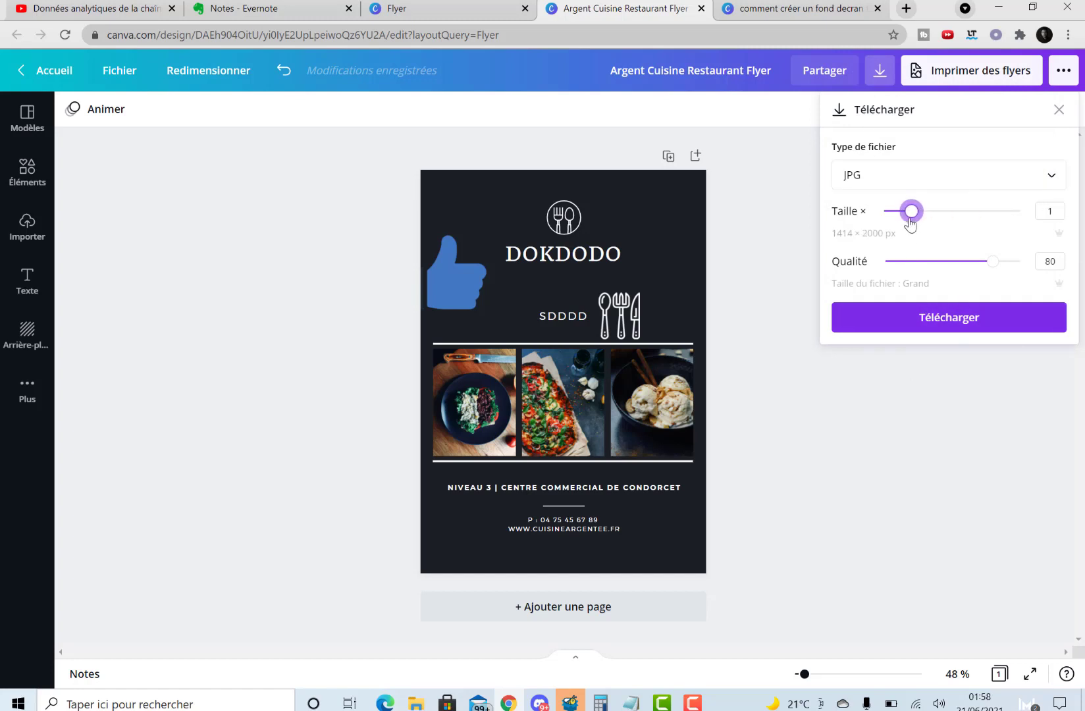